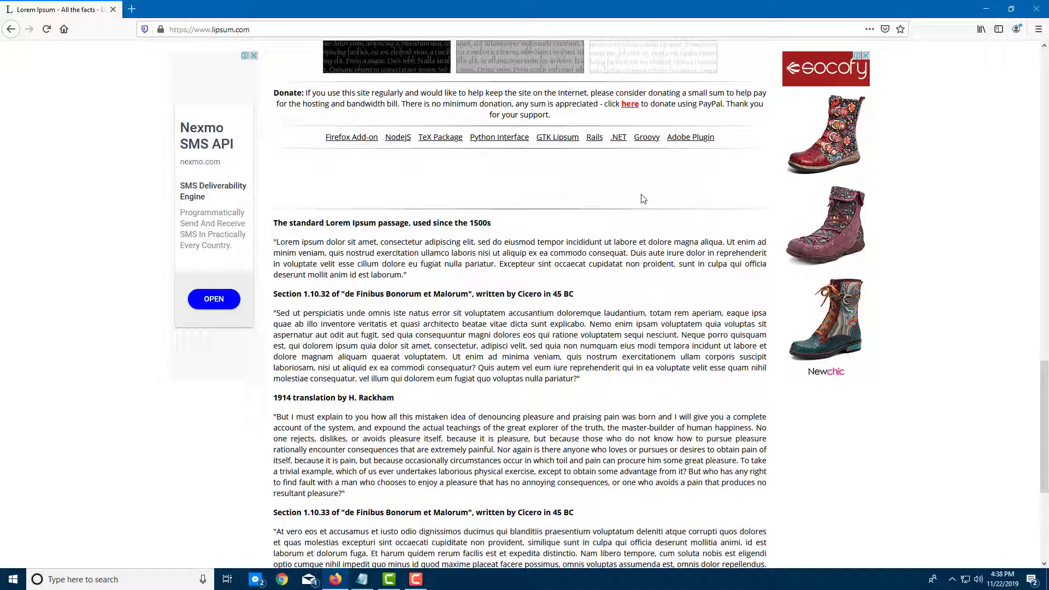
- Open Firefox's print preview of the lipsum.com page and accept Page Setup without changes
scroll(642, 198, "down", 5)
scroll(641, 196, "up", 10)
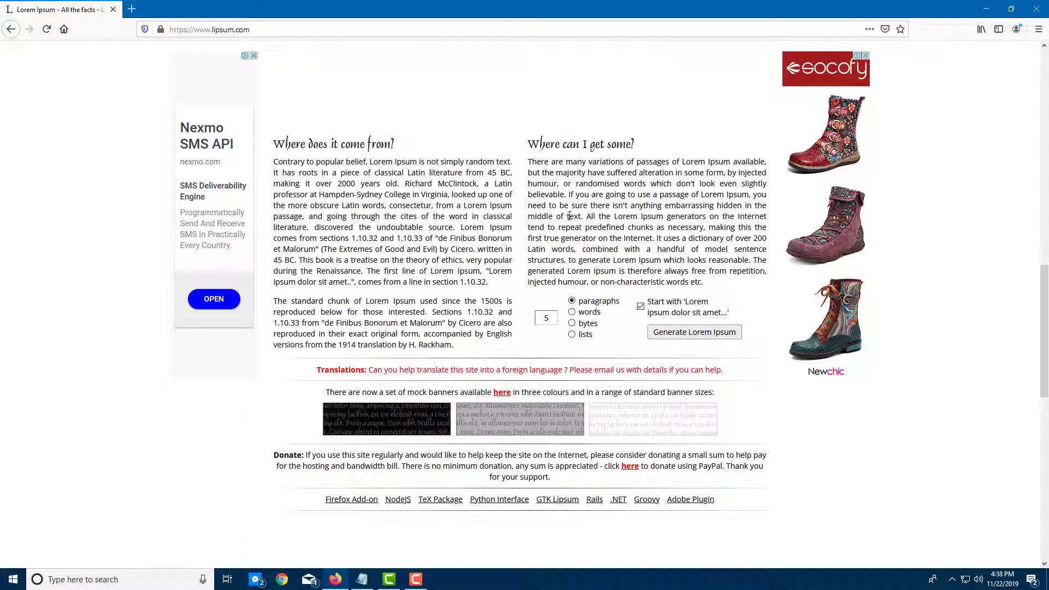
scroll(594, 203, "up", 9)
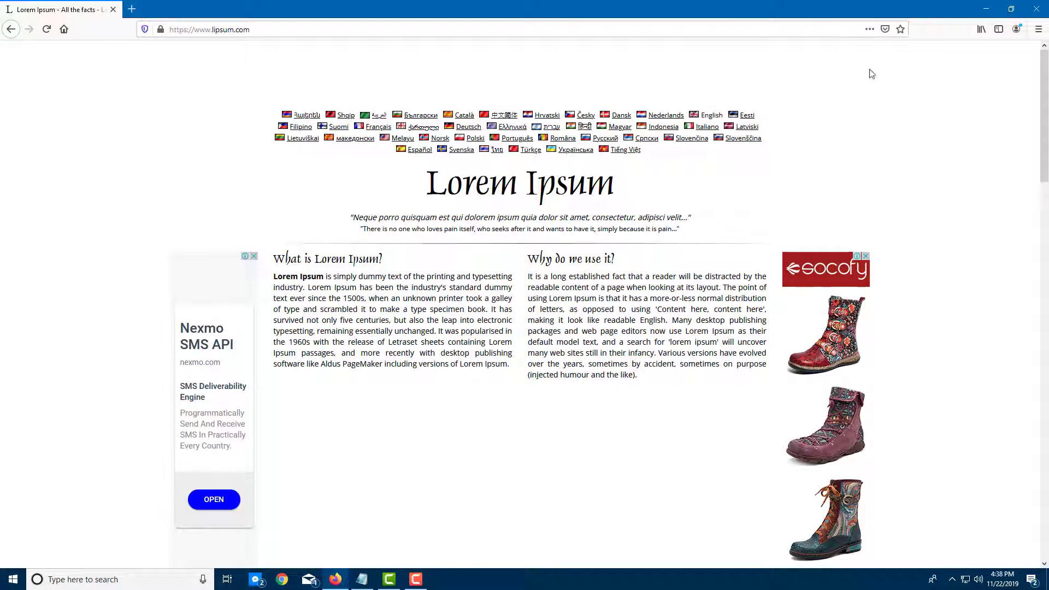
left_click(1038, 29)
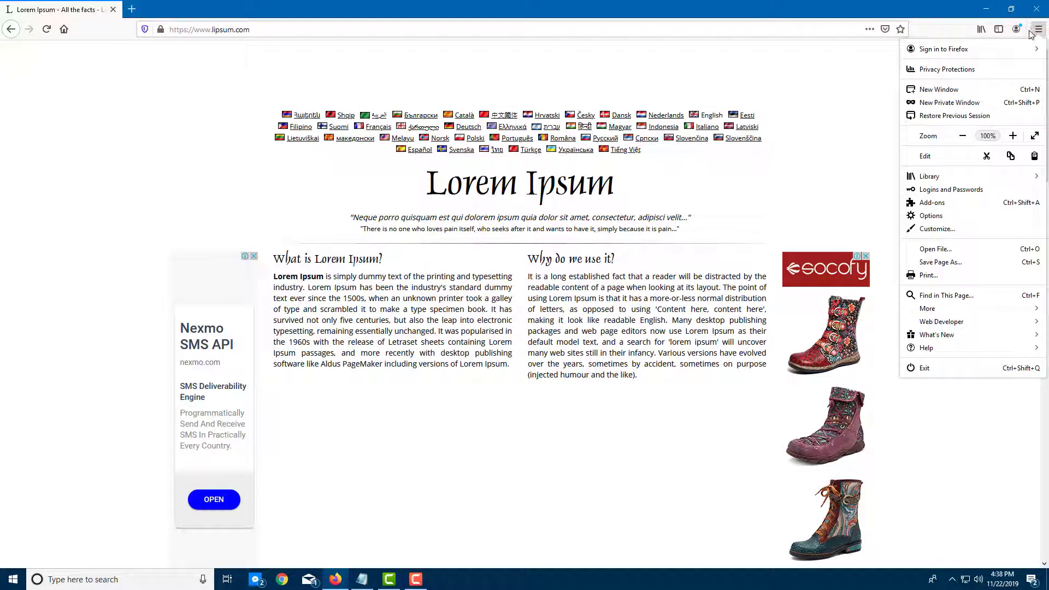
left_click(953, 282)
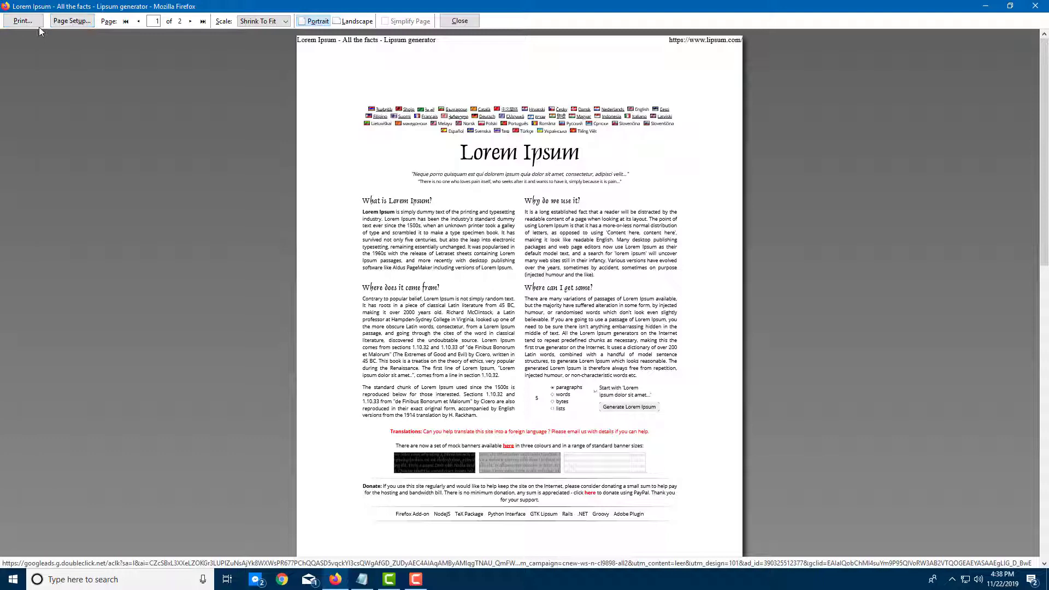
left_click(78, 24)
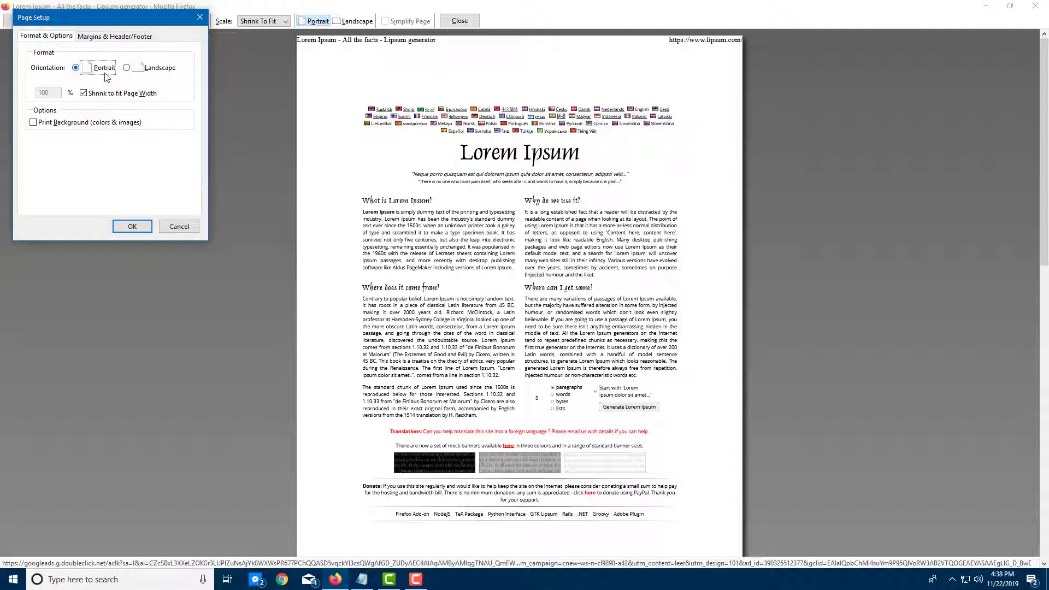
left_click(132, 226)
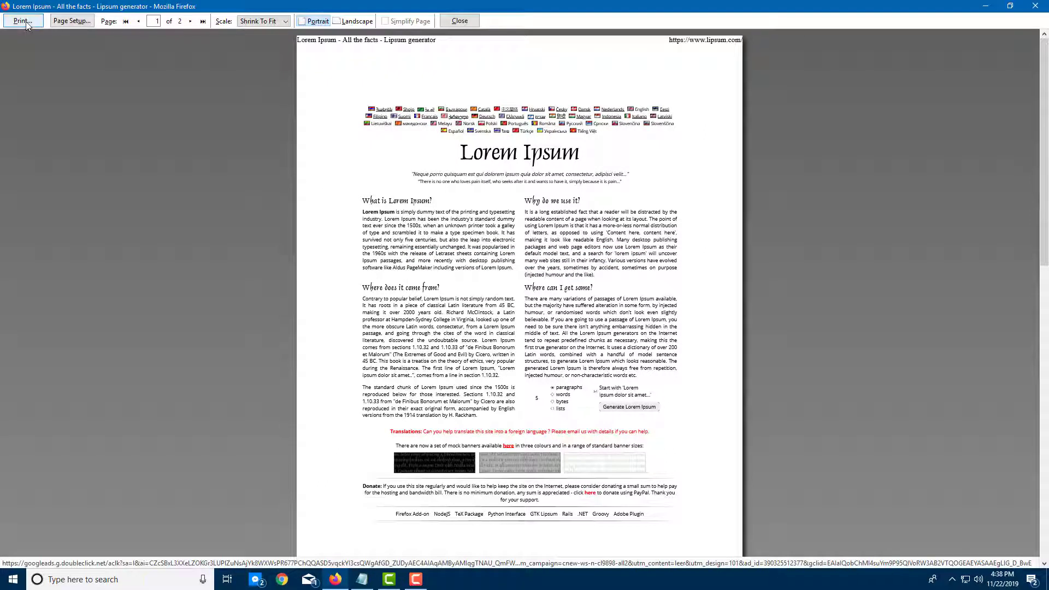
- In the Print dialog, select Adobe PDF from the printer list
left_click(22, 21)
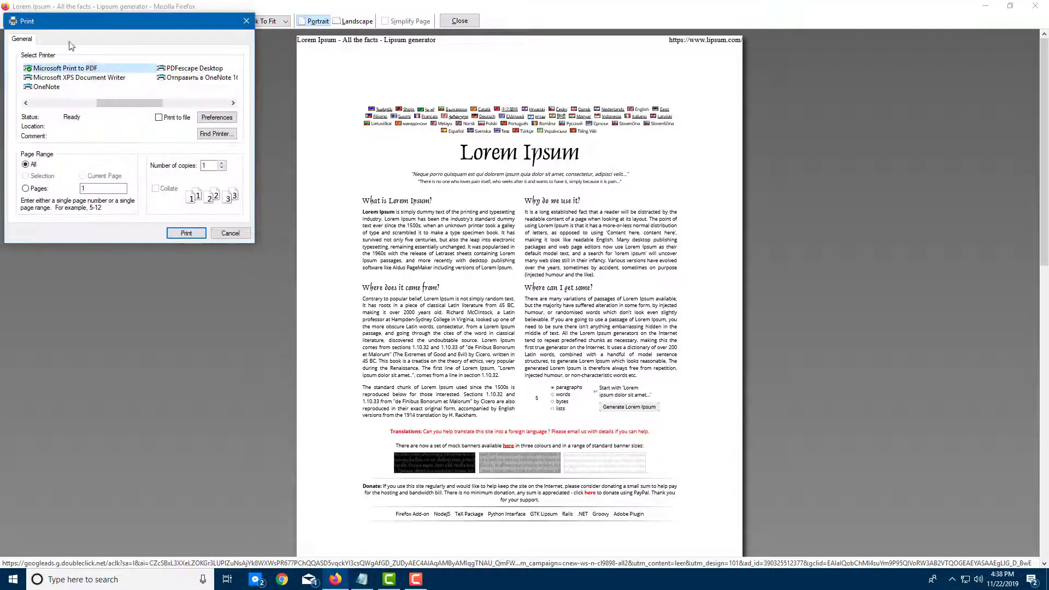
left_click_drag(119, 104, 67, 100)
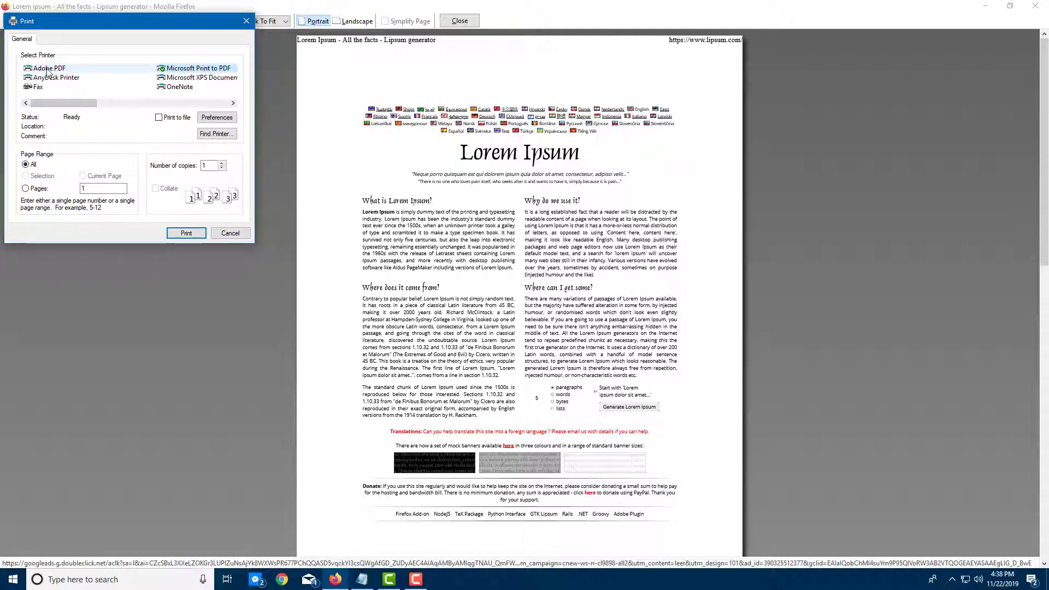
left_click(43, 71)
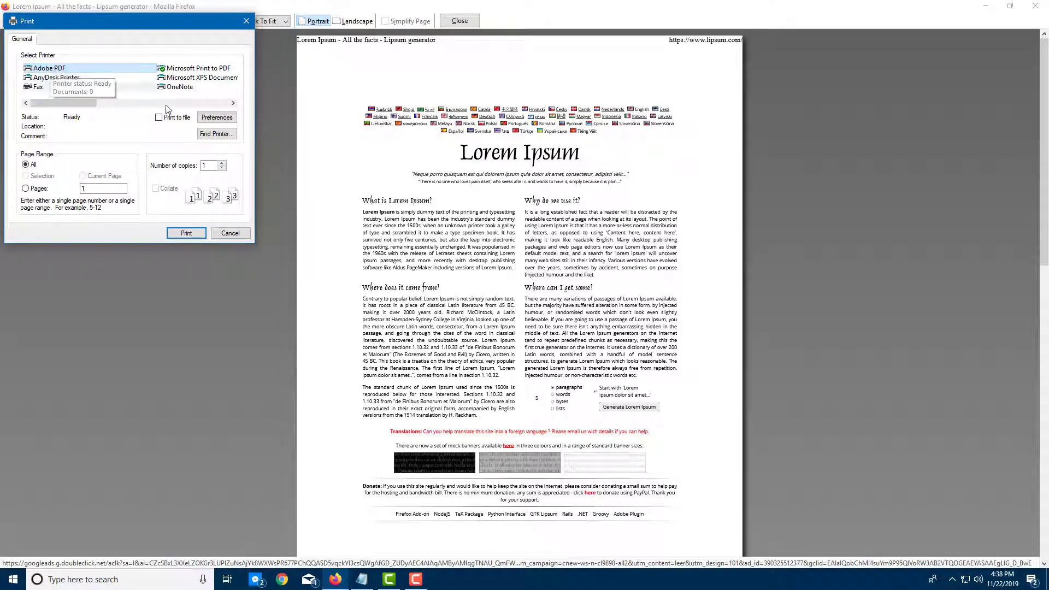
- Open Adobe PDF printing preferences, keep Portrait orientation, and review the Paper/Quality colour settings
left_click(216, 117)
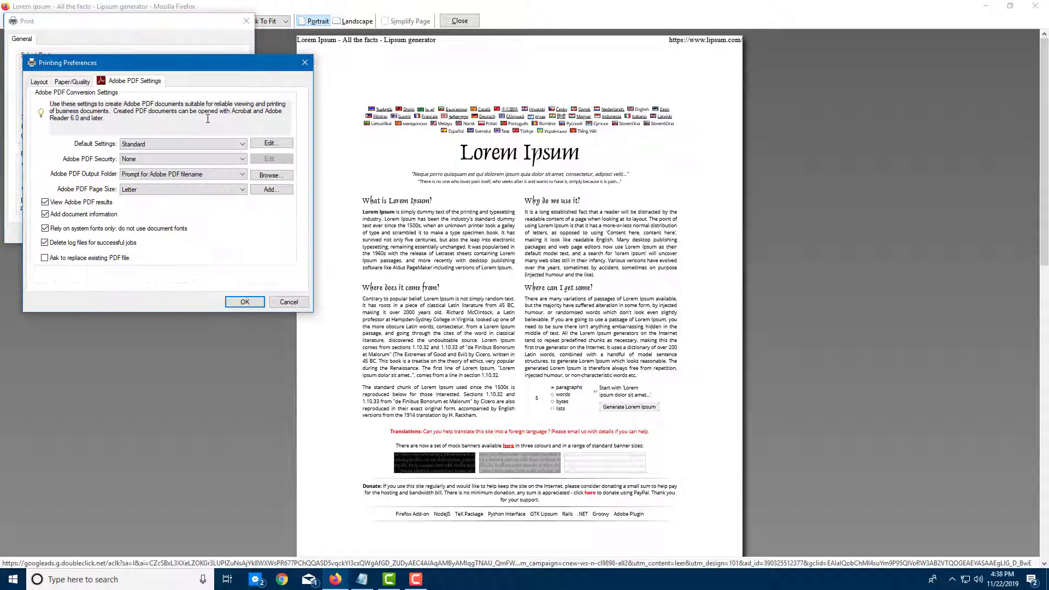
left_click(40, 82)
left_click(82, 112)
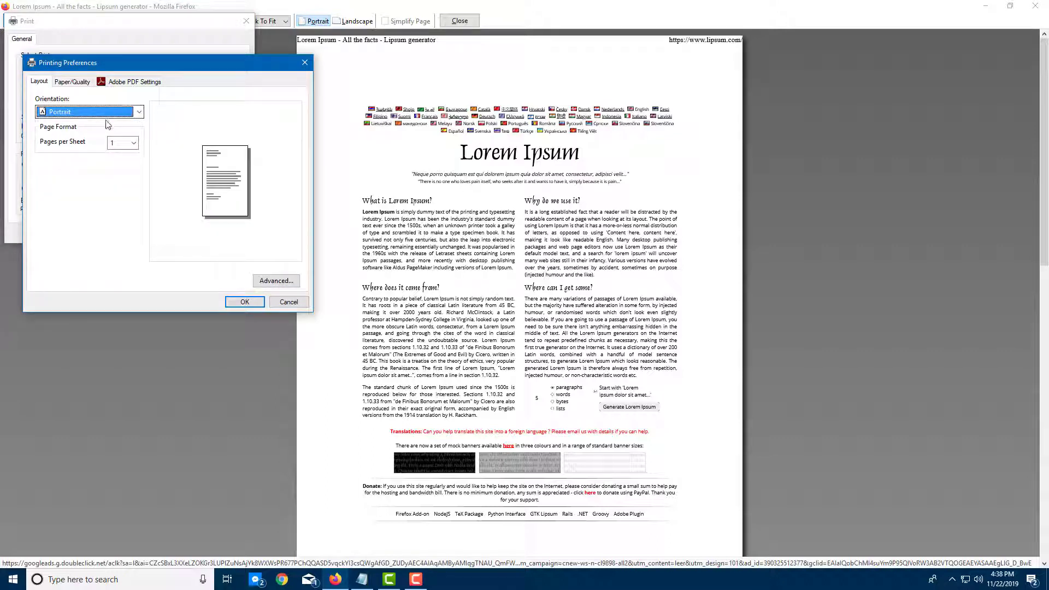
left_click(86, 114)
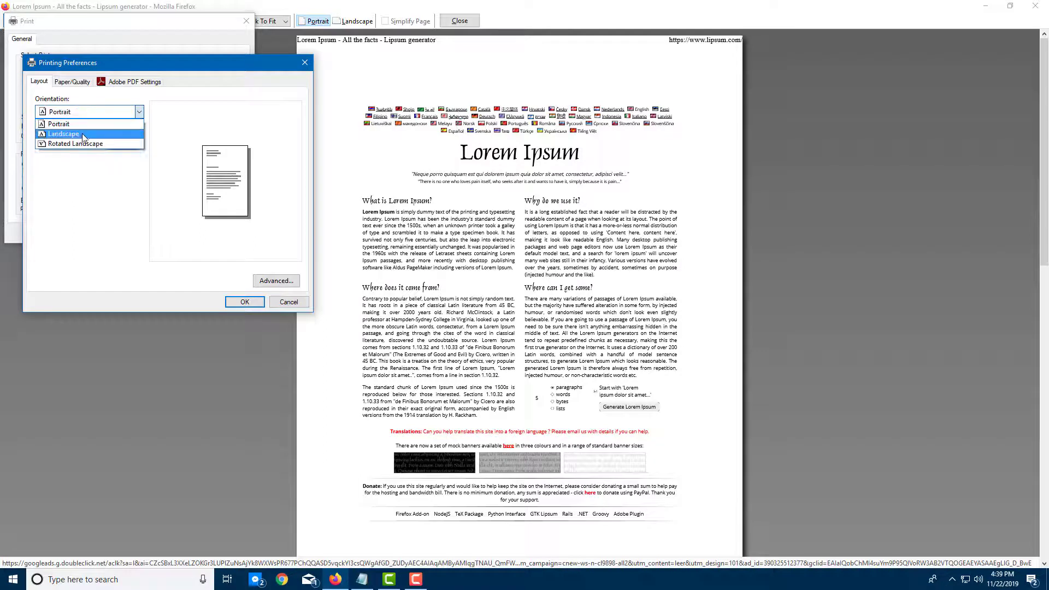
left_click(89, 125)
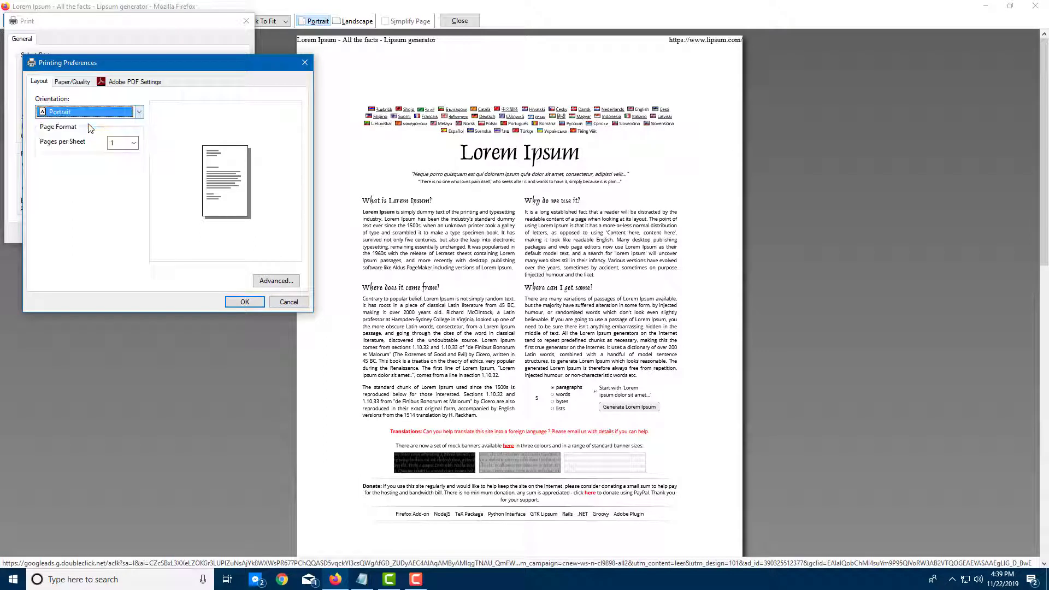
left_click(72, 81)
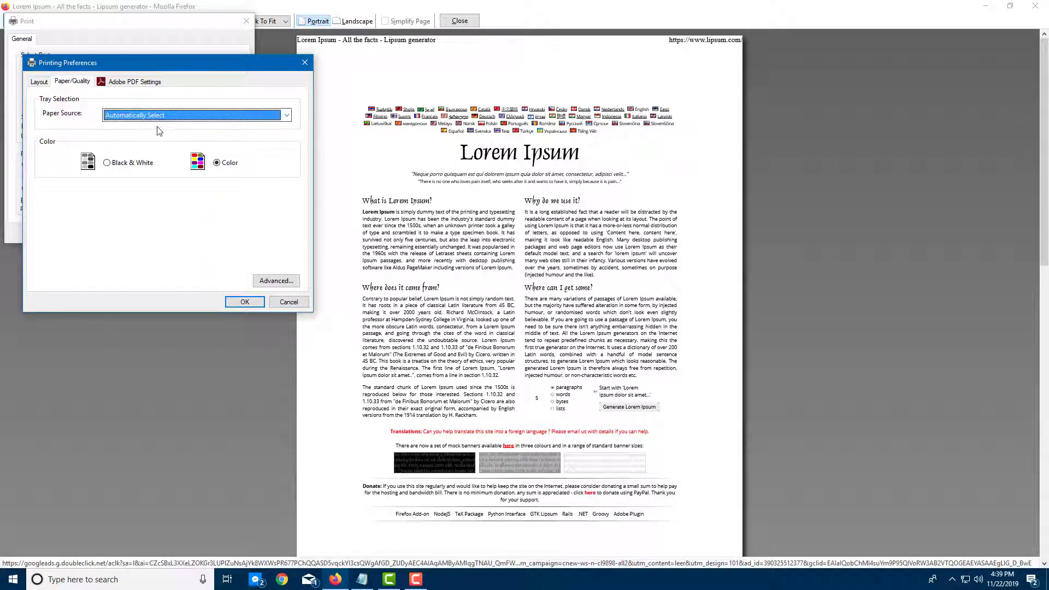
left_click(116, 165)
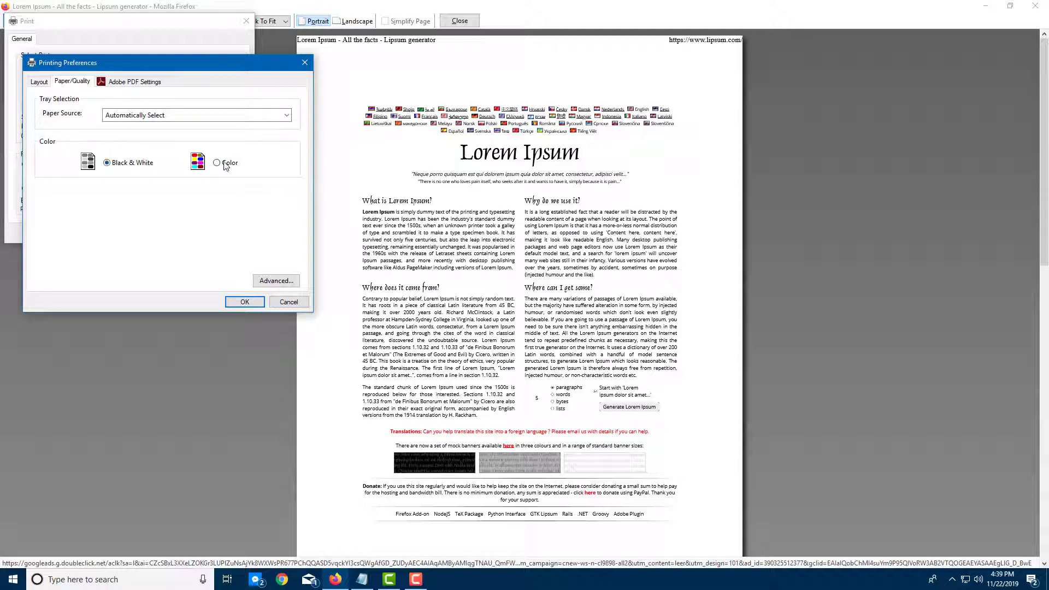
- In Adobe PDF Settings, choose the High Quality Print preset and leave PDF security at None
left_click(140, 85)
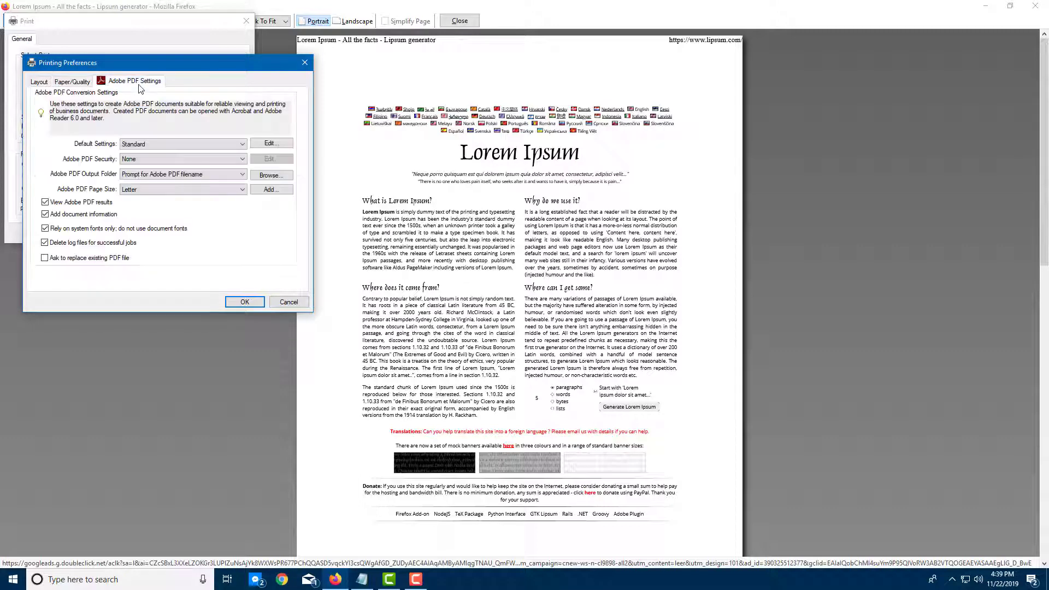
left_click(161, 145)
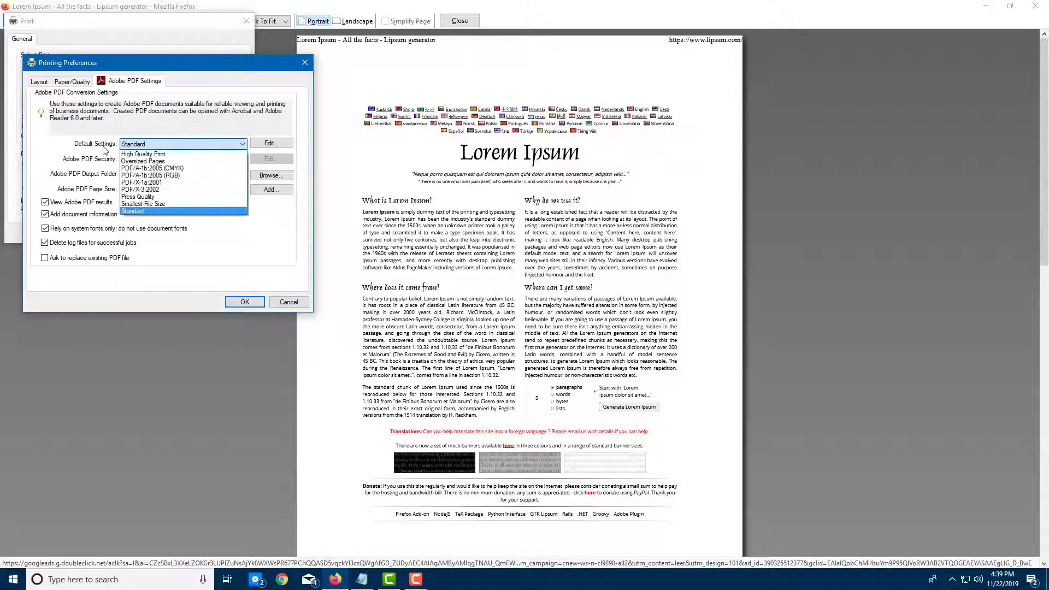
left_click(155, 155)
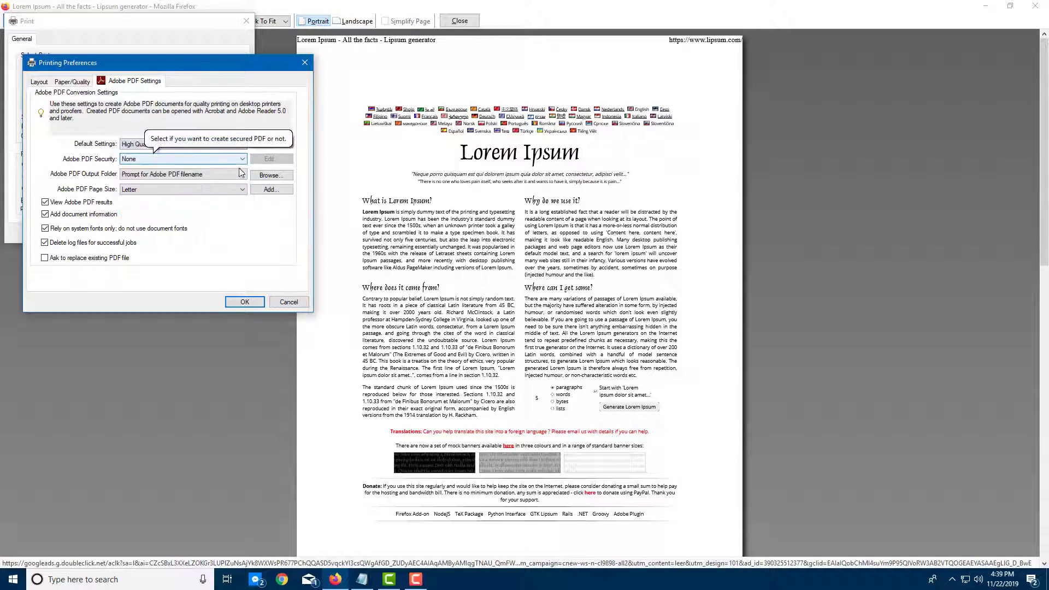
left_click(142, 160)
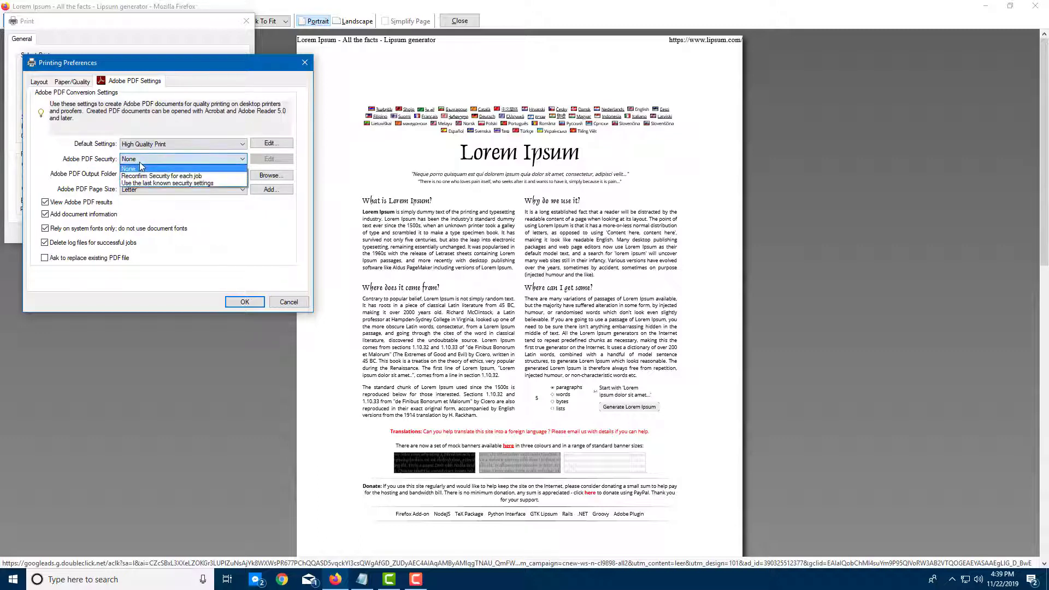
left_click(222, 232)
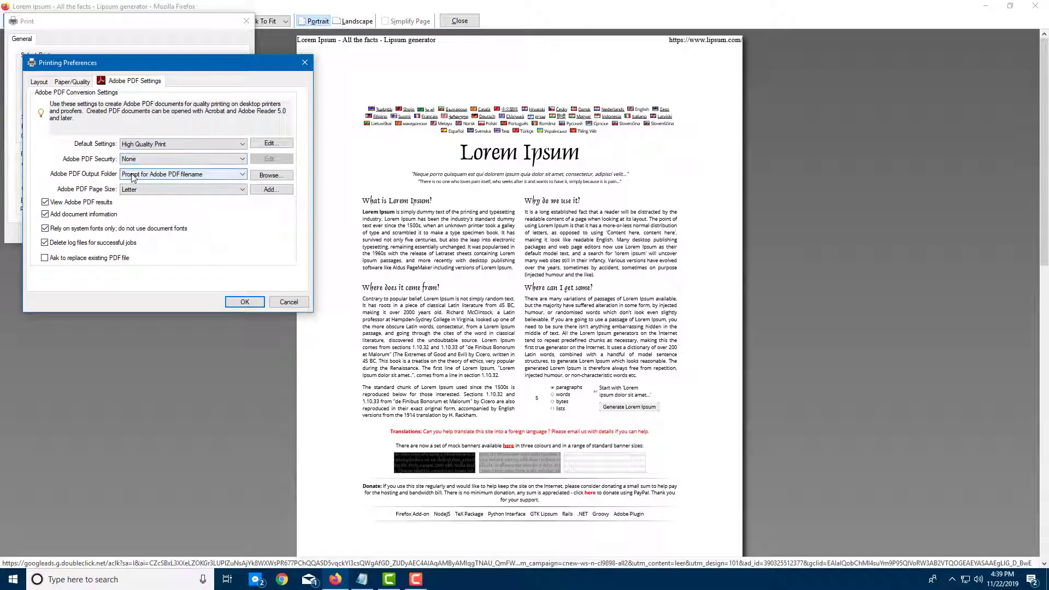
- Set the PDF output folder to K:\PDFs on the TutorTube drive
left_click(177, 175)
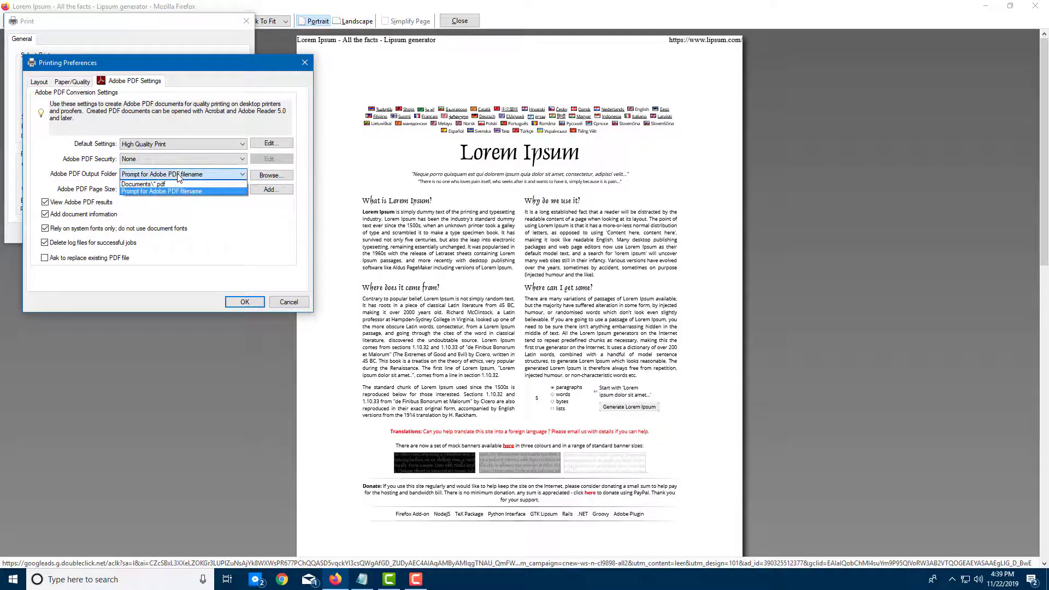
left_click(257, 177)
left_click(261, 175)
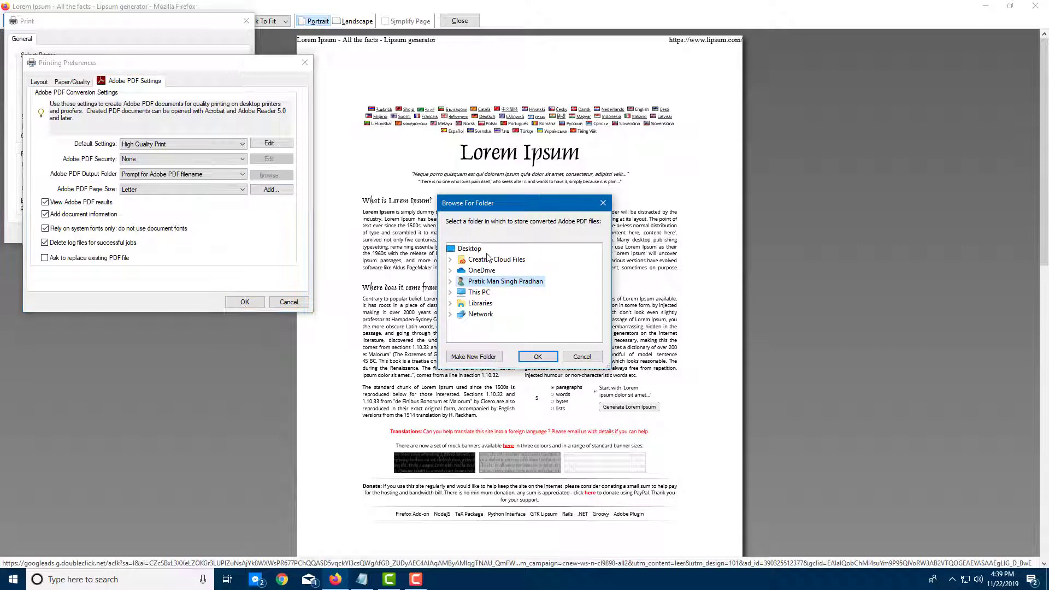
left_click(450, 292)
scroll(491, 299, "down", 4)
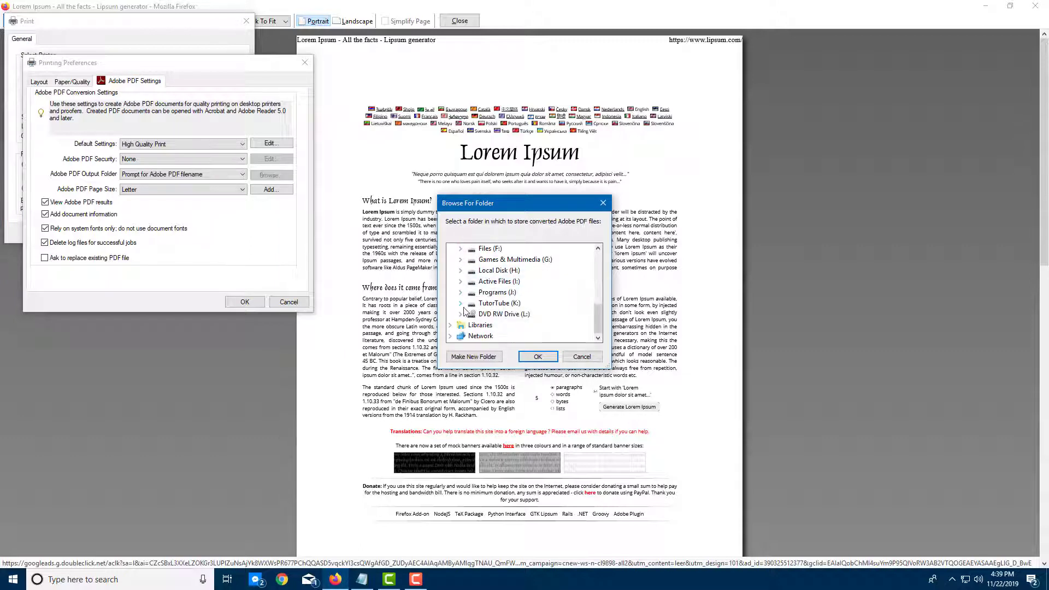
left_click(462, 306)
scroll(524, 300, "down", 5)
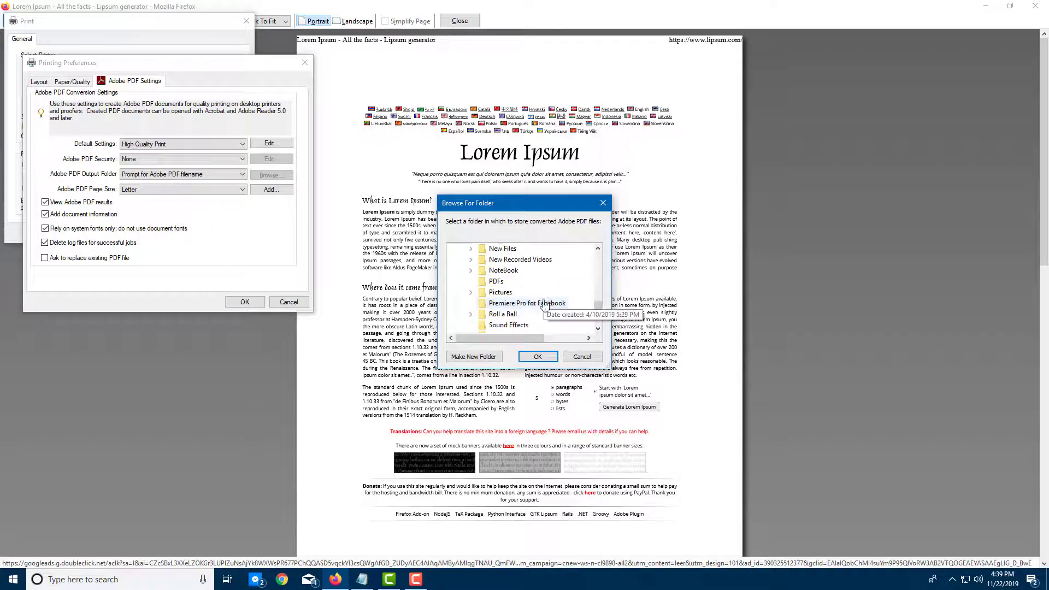
left_click(496, 281)
left_click(538, 356)
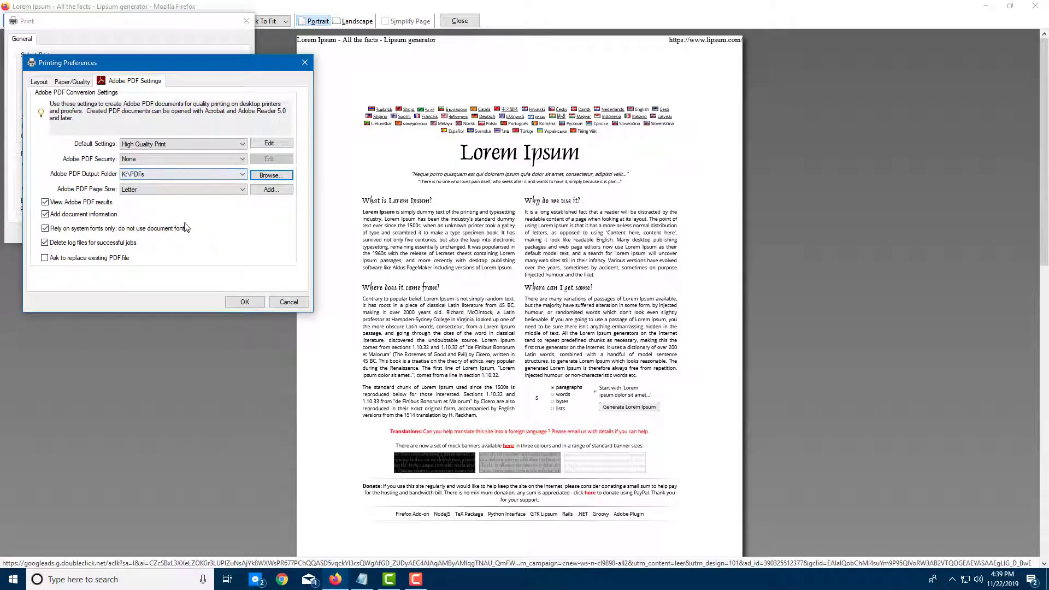
- Set the PDF page size to A4 and enable 'Ask to replace existing PDF file'
left_click(191, 190)
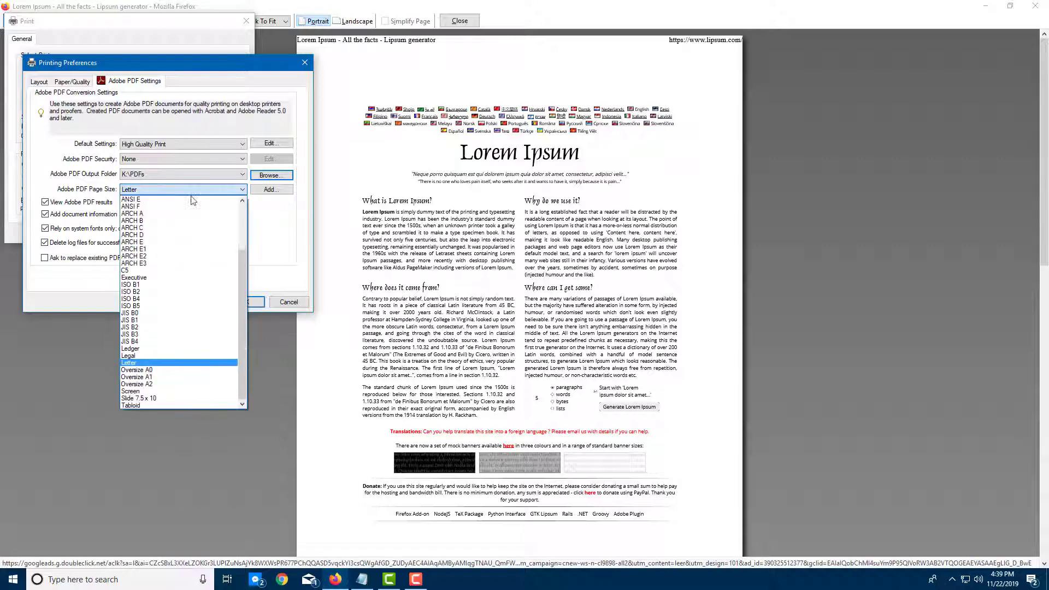
scroll(171, 292, "up", 1)
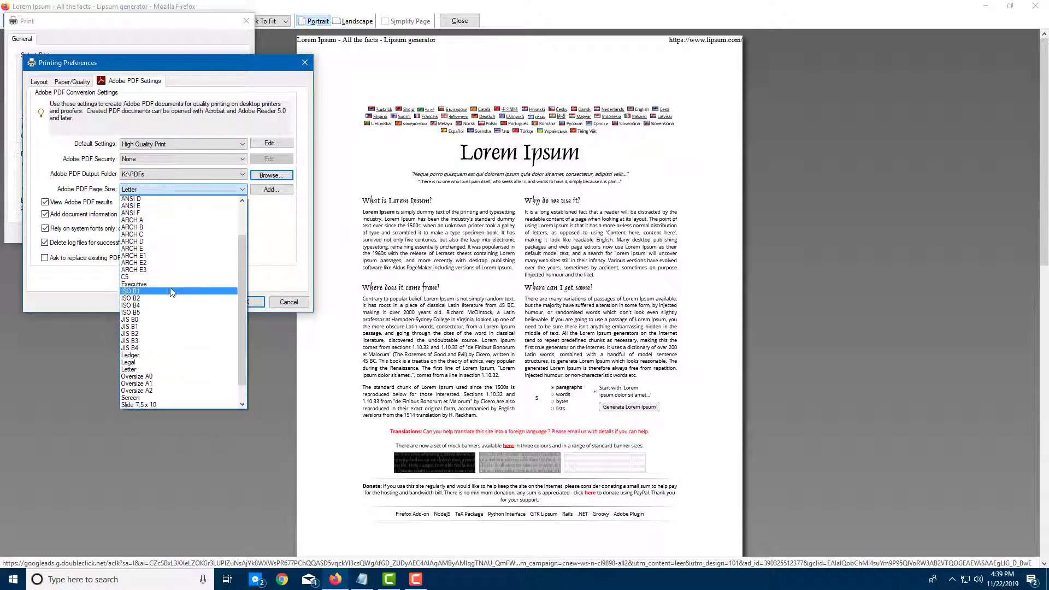
scroll(171, 292, "up", 3)
left_click(167, 240)
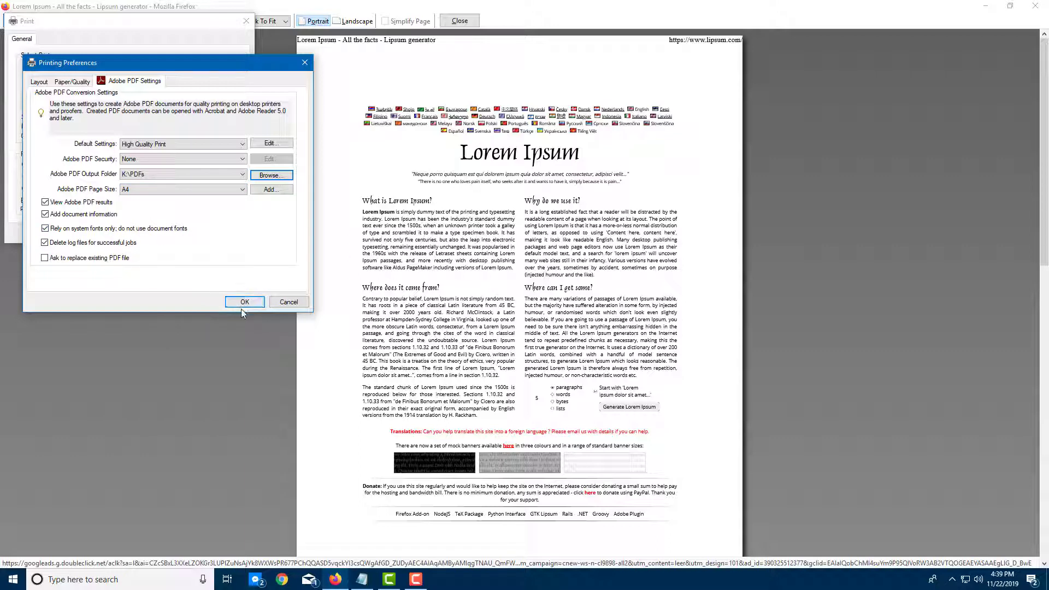
left_click(64, 263)
- Confirm the Adobe PDF preferences and print the lipsum.com page to PDF
left_click(243, 302)
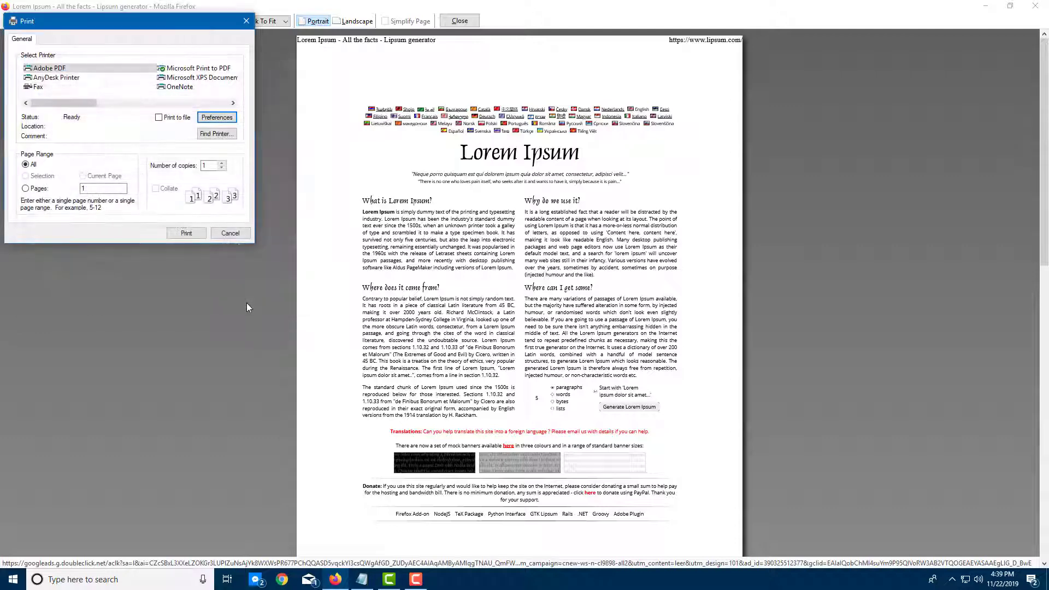
left_click(184, 233)
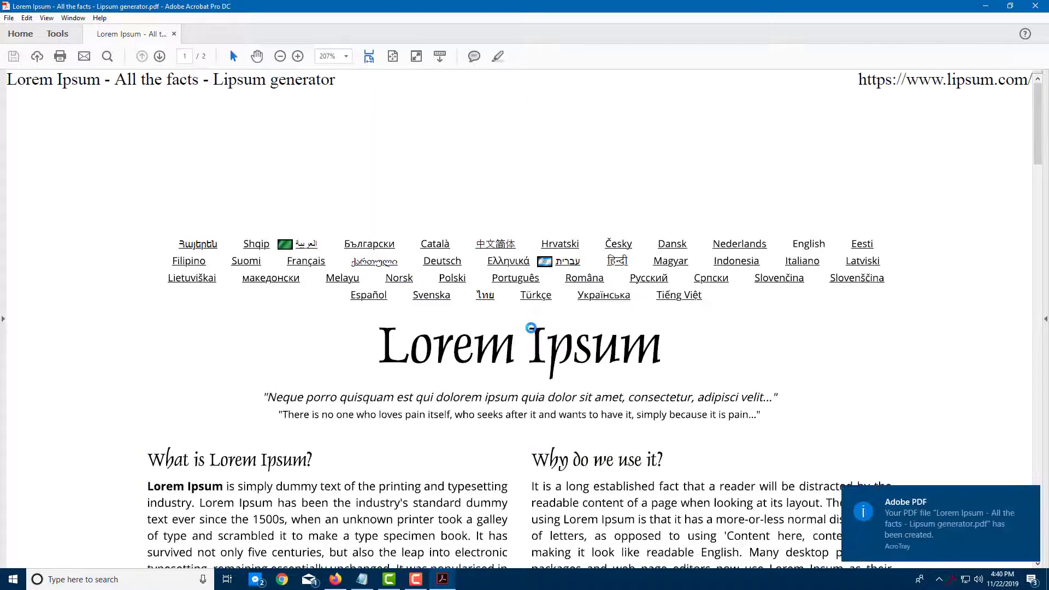
- Dismiss the PDF-created notice, scroll through the new PDF, and select some paragraph text
left_click(1027, 494)
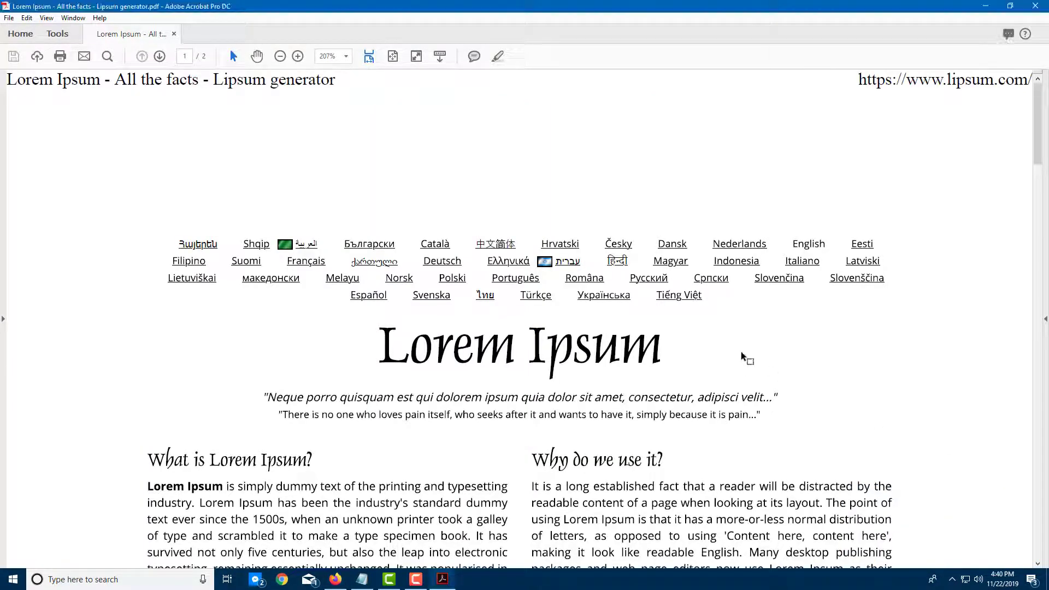
scroll(655, 379, "down", 2)
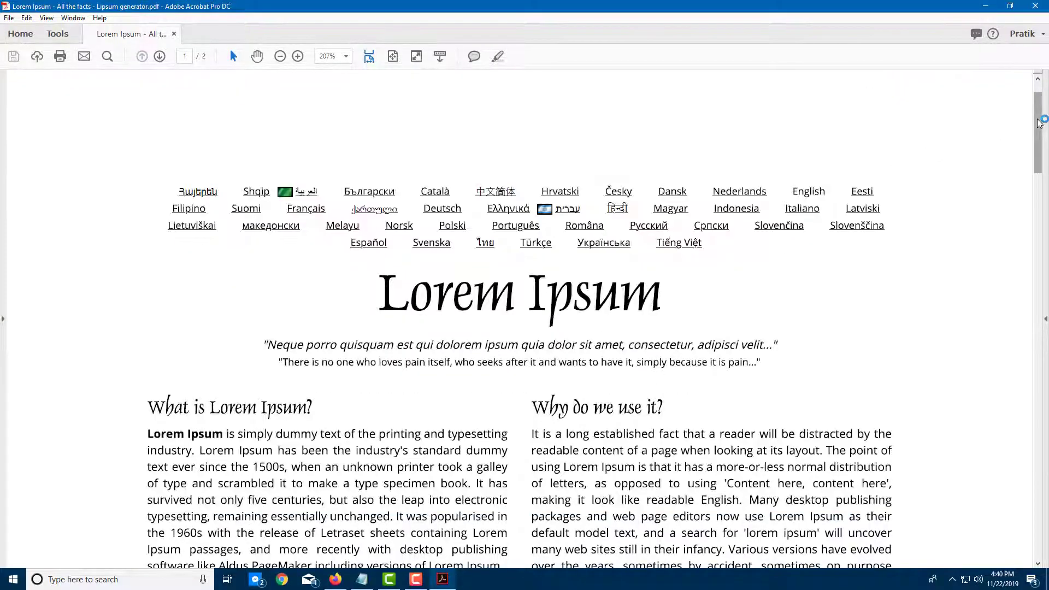
left_click_drag(1039, 122, 1033, 96)
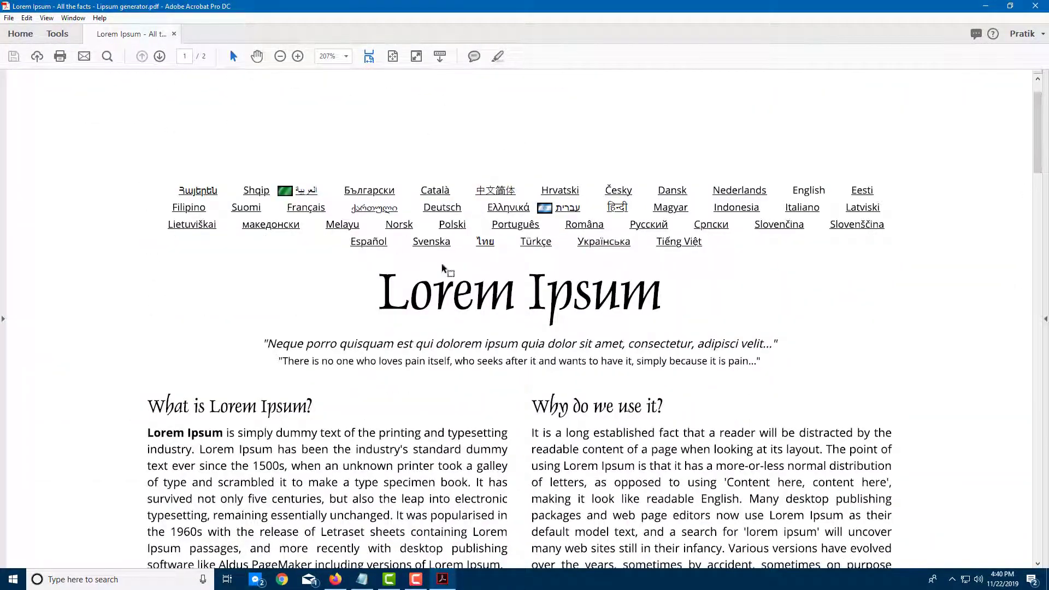
scroll(444, 269, "down", 3)
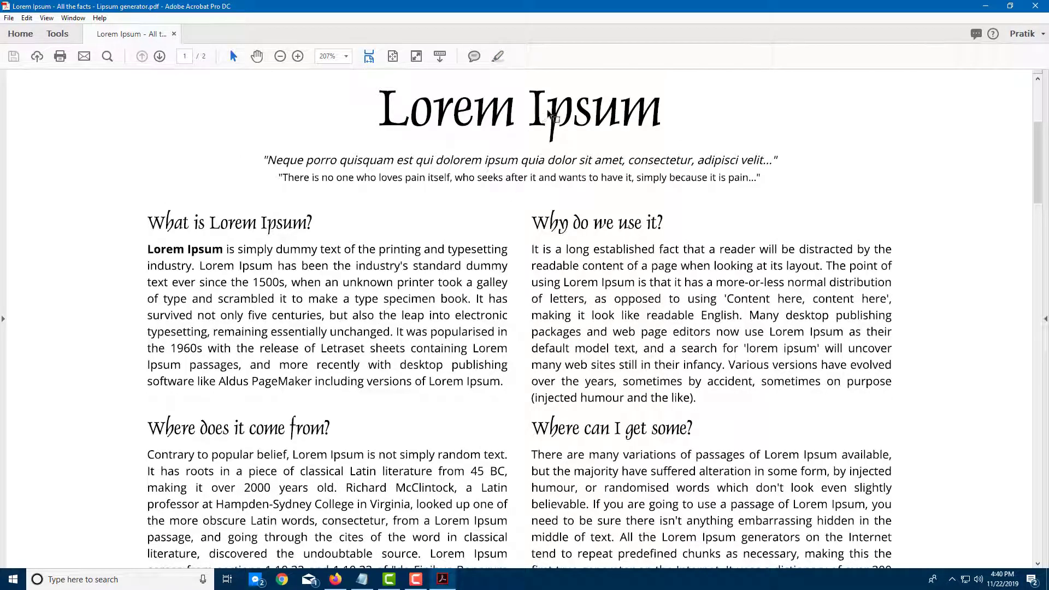
scroll(552, 117, "down", 3)
scroll(568, 207, "up", 4)
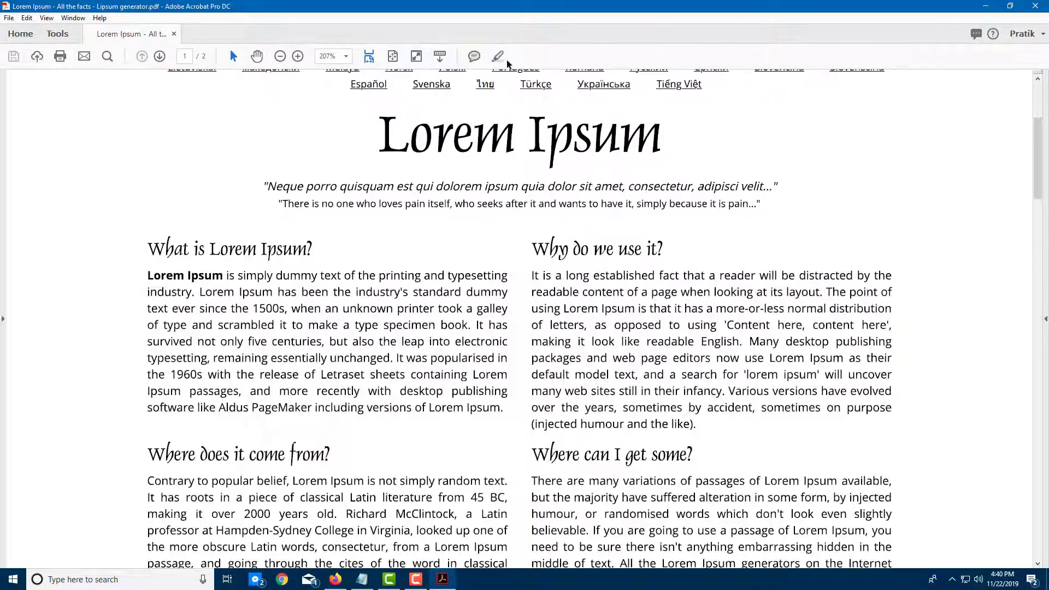
scroll(645, 254, "down", 3)
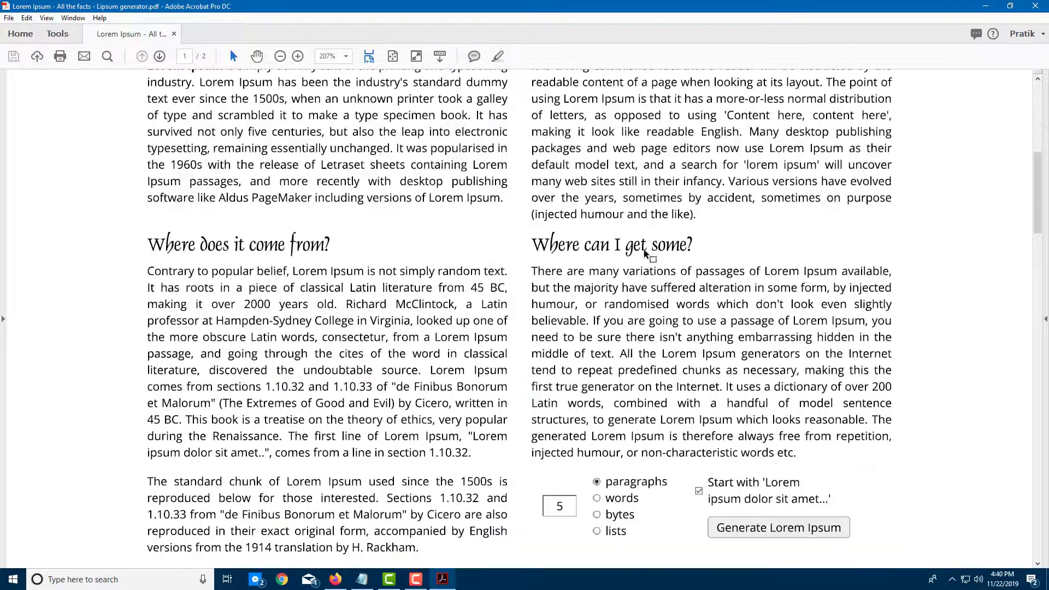
left_click_drag(591, 152, 661, 205)
left_click_drag(617, 168, 568, 155)
- Enter Edit PDF mode and flip the web-page-editors text line horizontally, then back
left_click(60, 35)
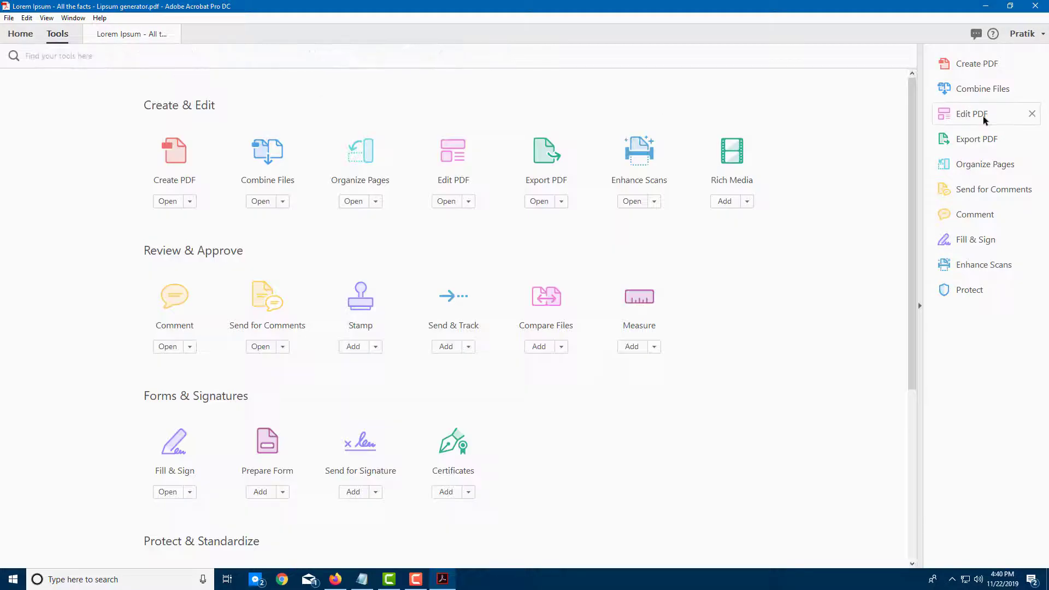
left_click(982, 116)
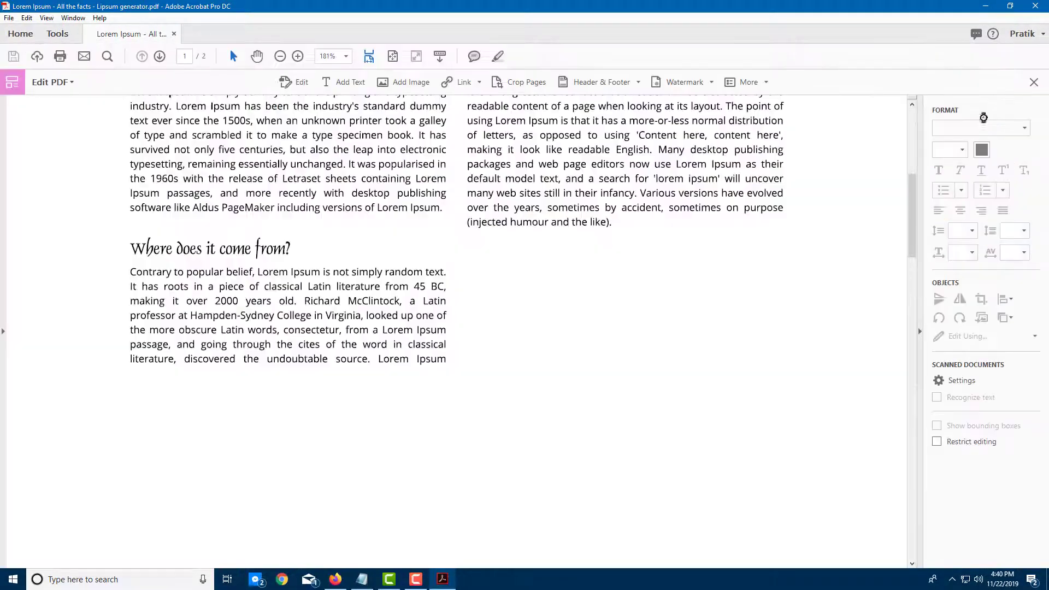
left_click(736, 167)
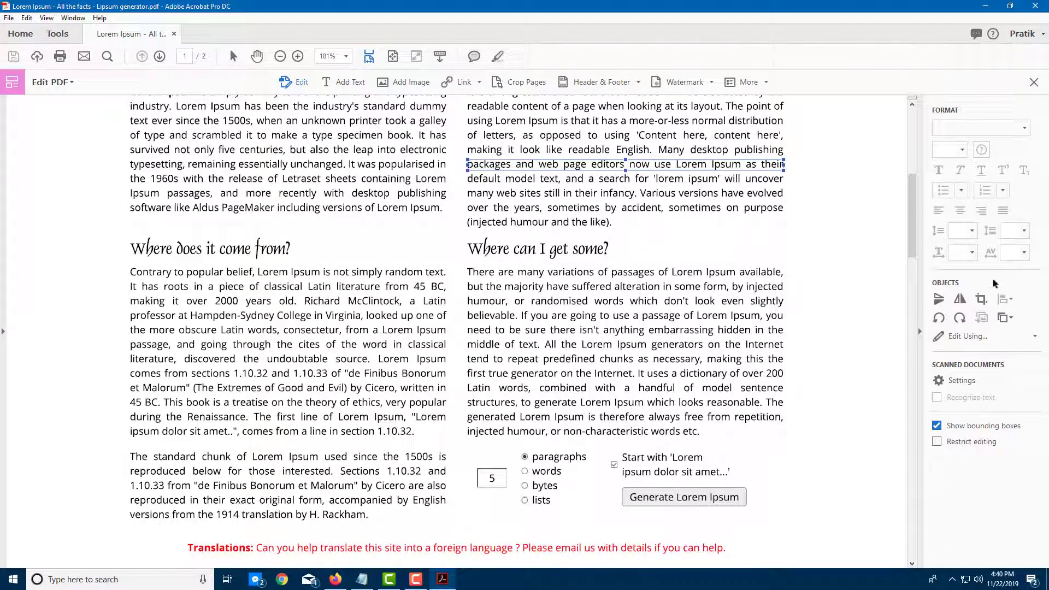
left_click(961, 300)
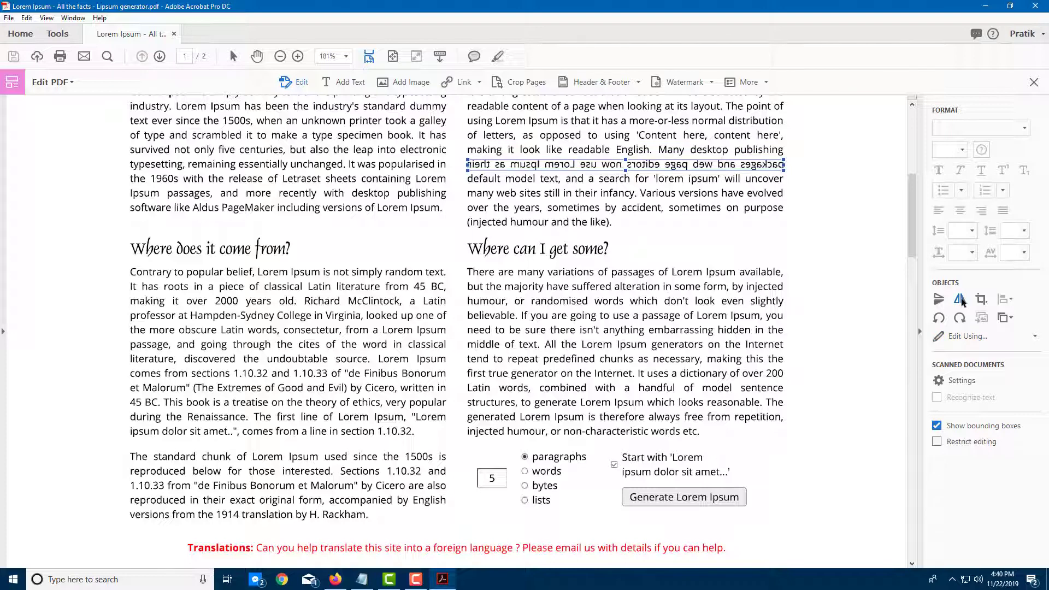
left_click(961, 300)
scroll(666, 197, "up", 3)
left_click(639, 234)
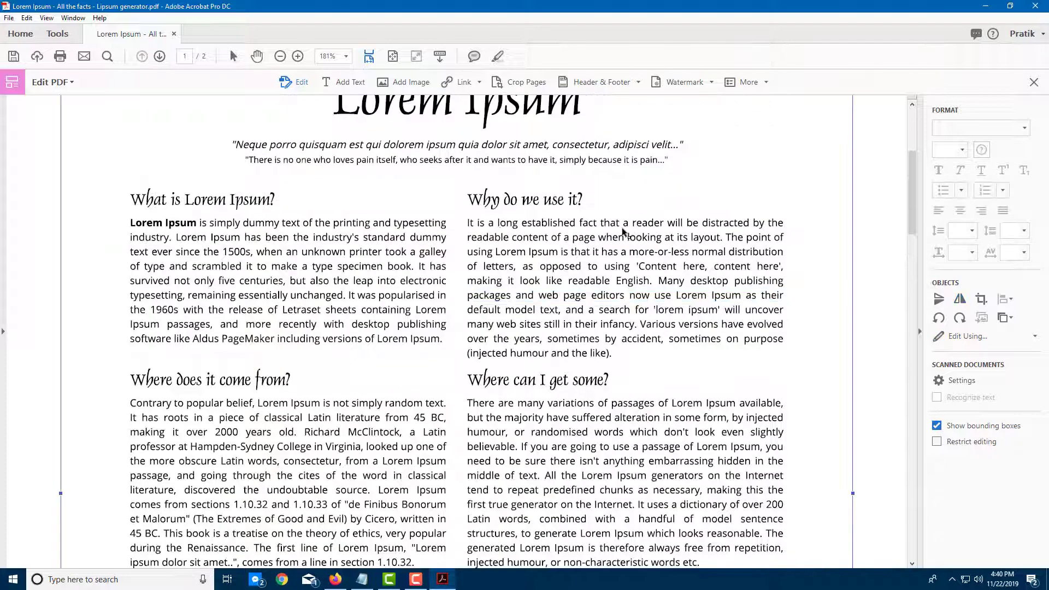
- Select the italic 'Neque porro quisquam' quote line as an editable text box
left_click(540, 145)
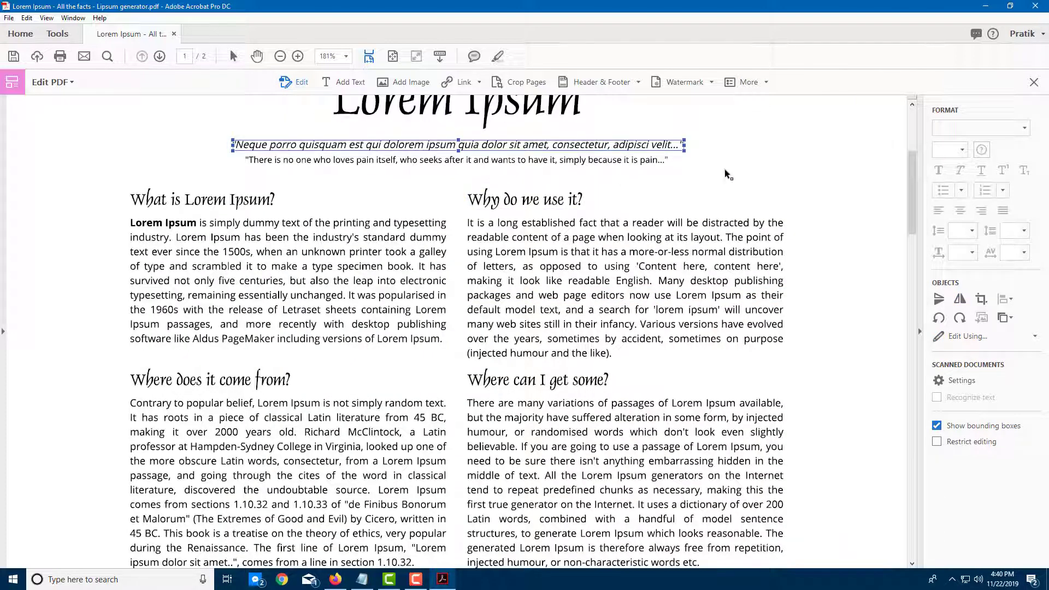
scroll(463, 186, "down", 12)
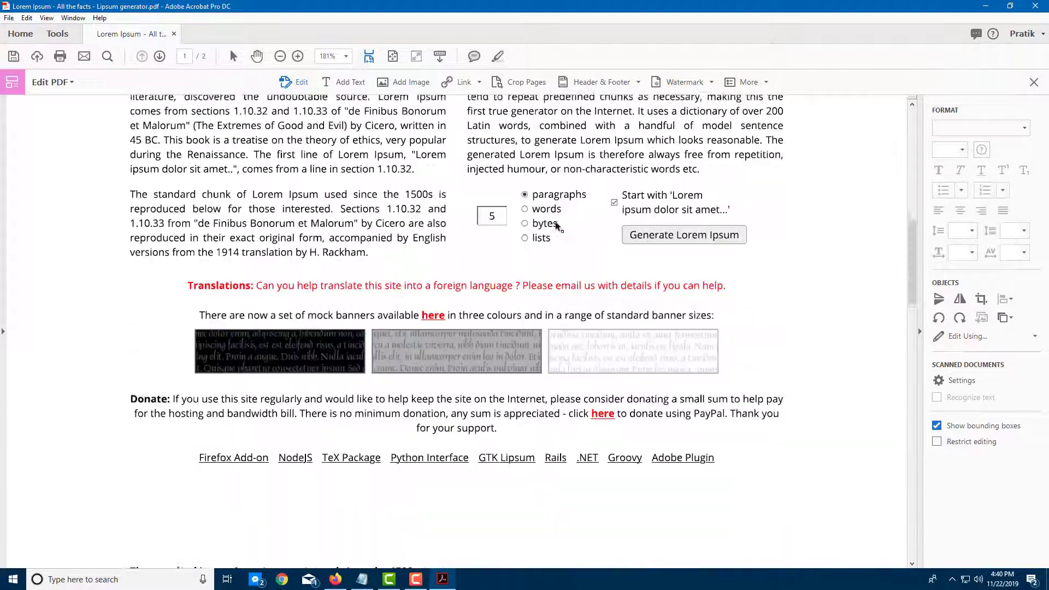
scroll(556, 225, "up", 6)
scroll(556, 225, "up", 4)
scroll(556, 225, "down", 7)
scroll(556, 226, "up", 9)
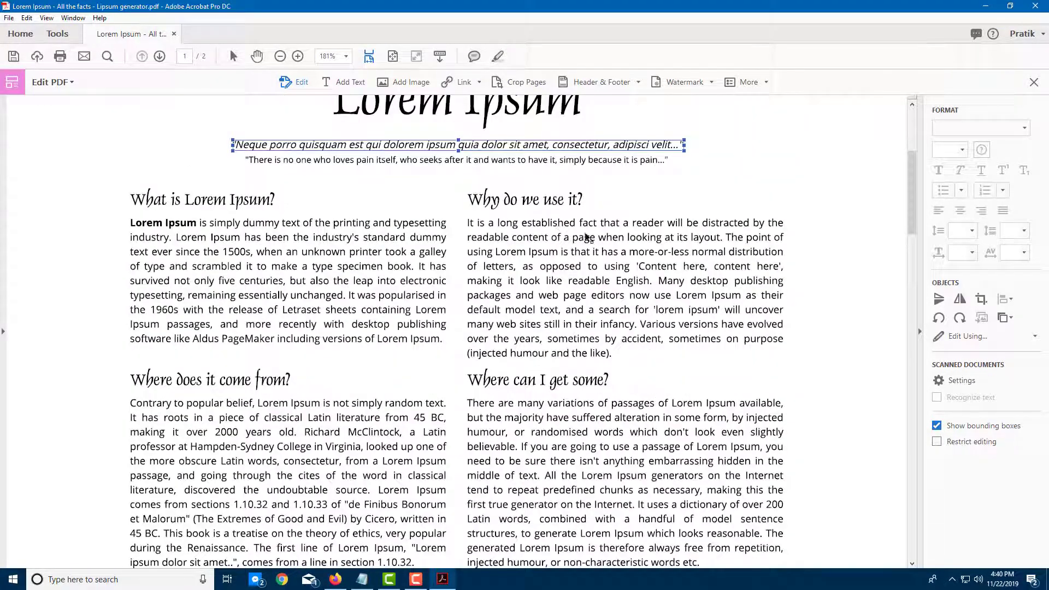
scroll(508, 267, "up", 3)
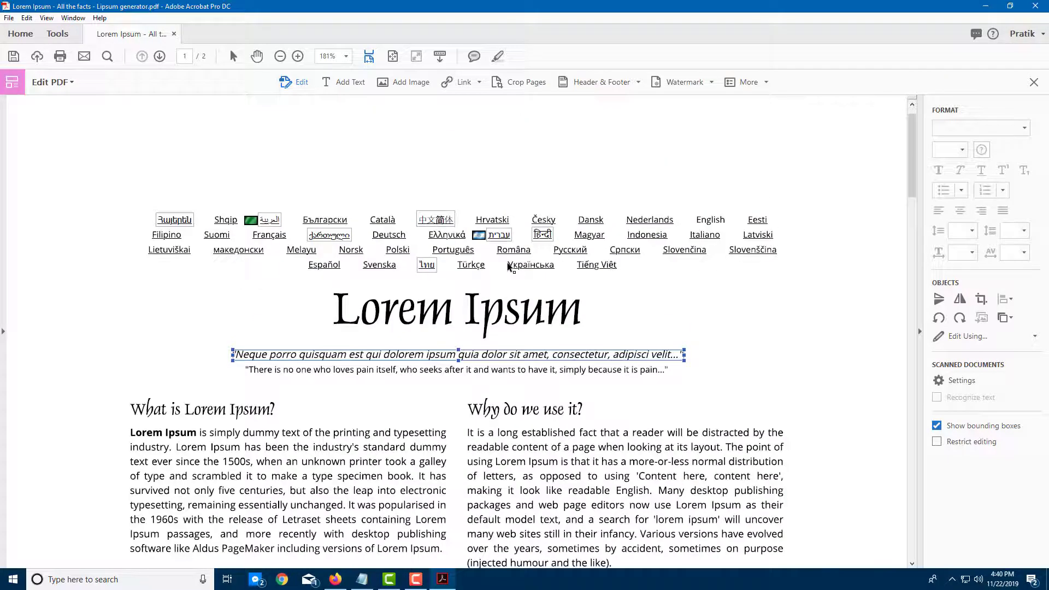